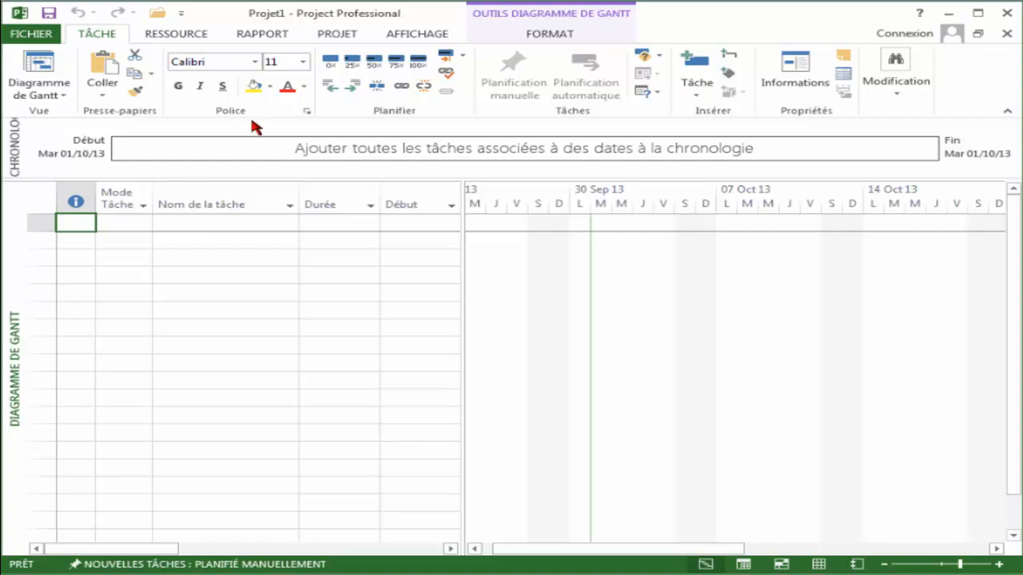
Open the project's working time settings and start creating a new calendar.
click(334, 39)
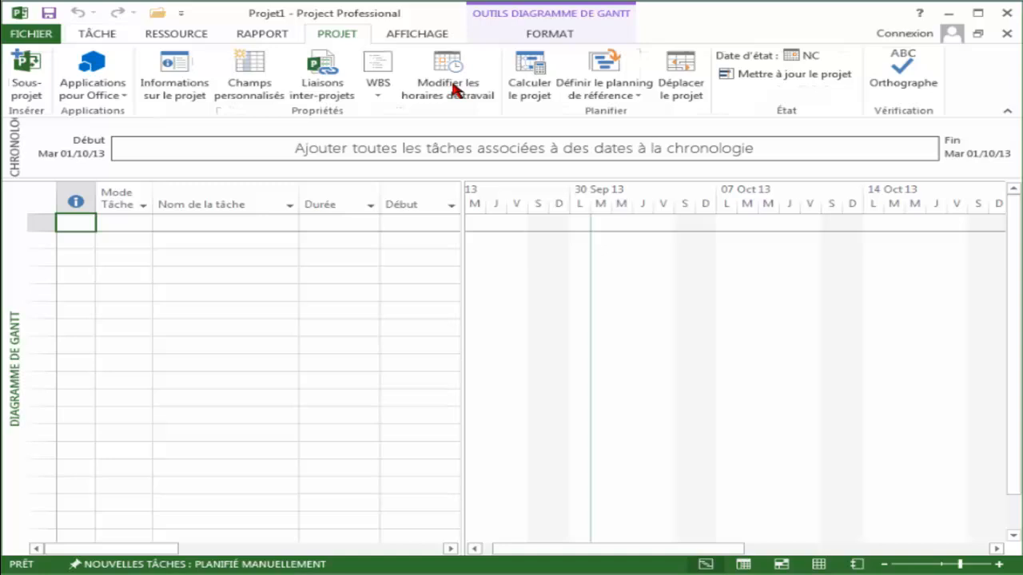
click(454, 88)
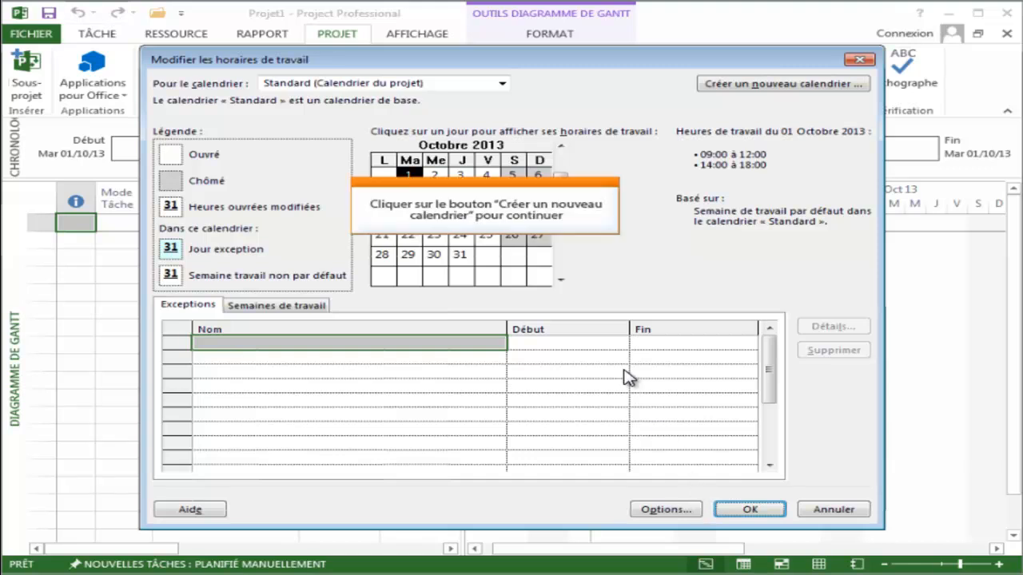
click(755, 89)
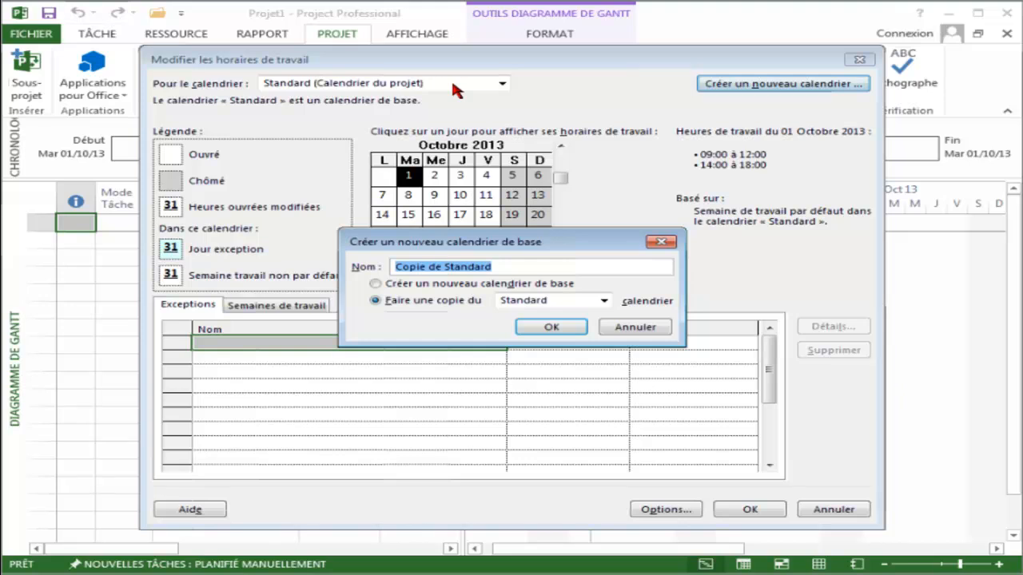
click(605, 302)
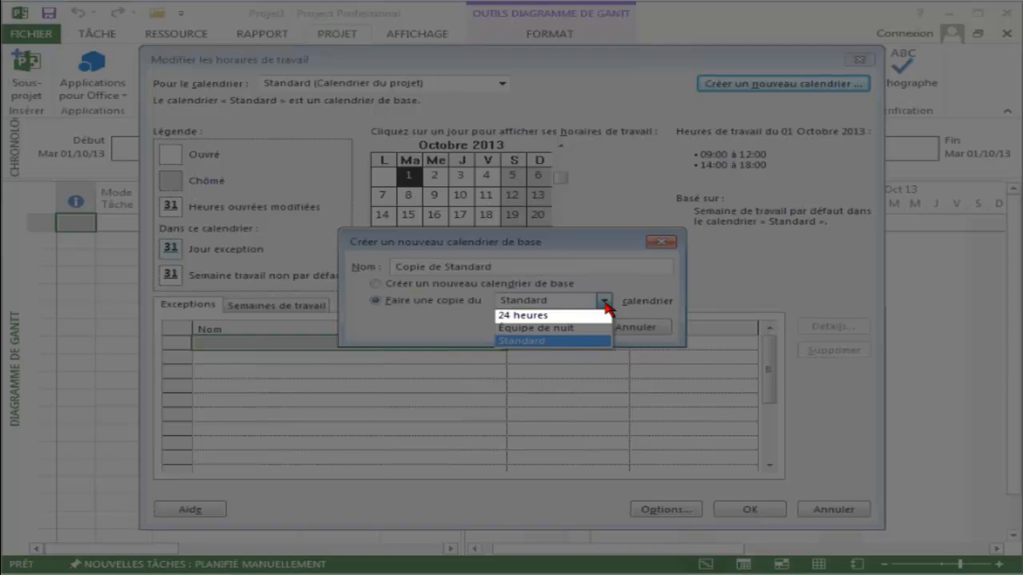
key(Down)
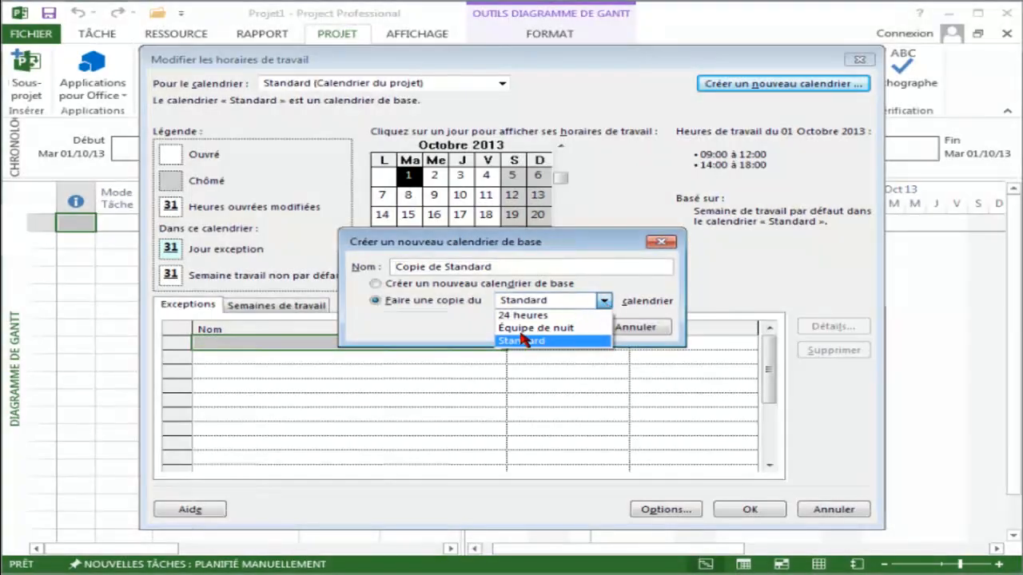
click(520, 341)
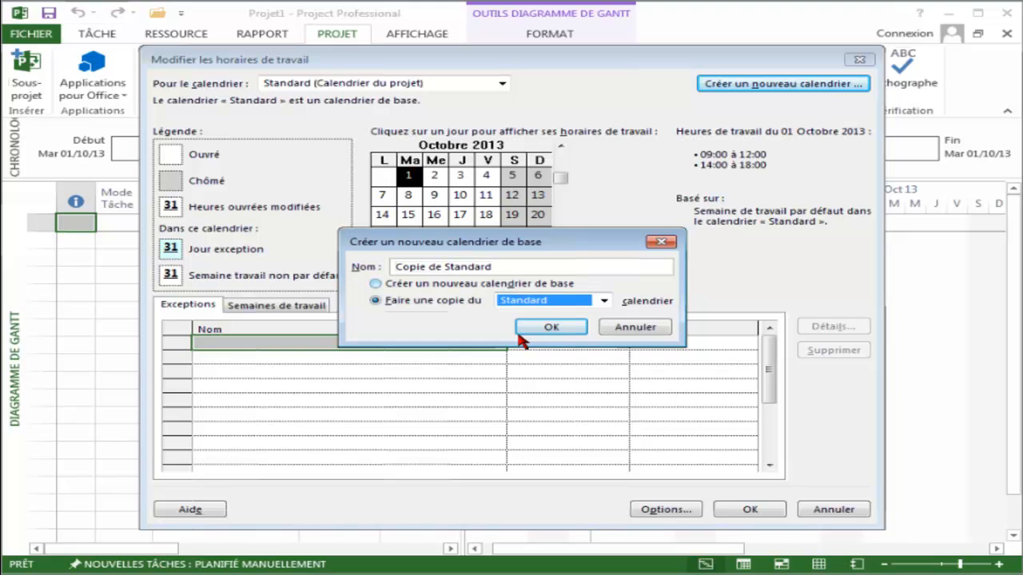
Create a new base calendar named buildingCal instead of copying an existing calendar.
click(376, 284)
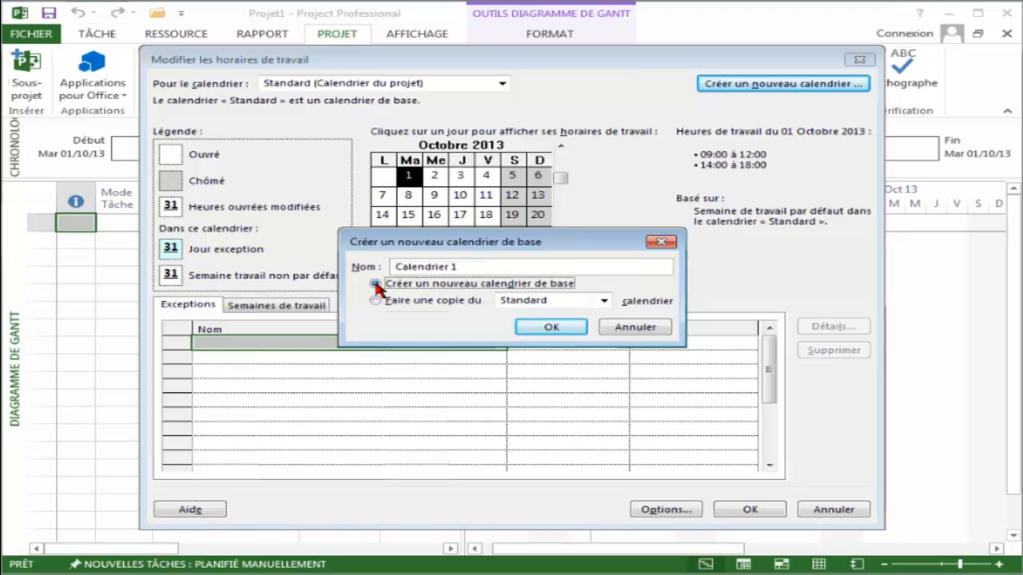
triple_click(418, 267)
text(b)
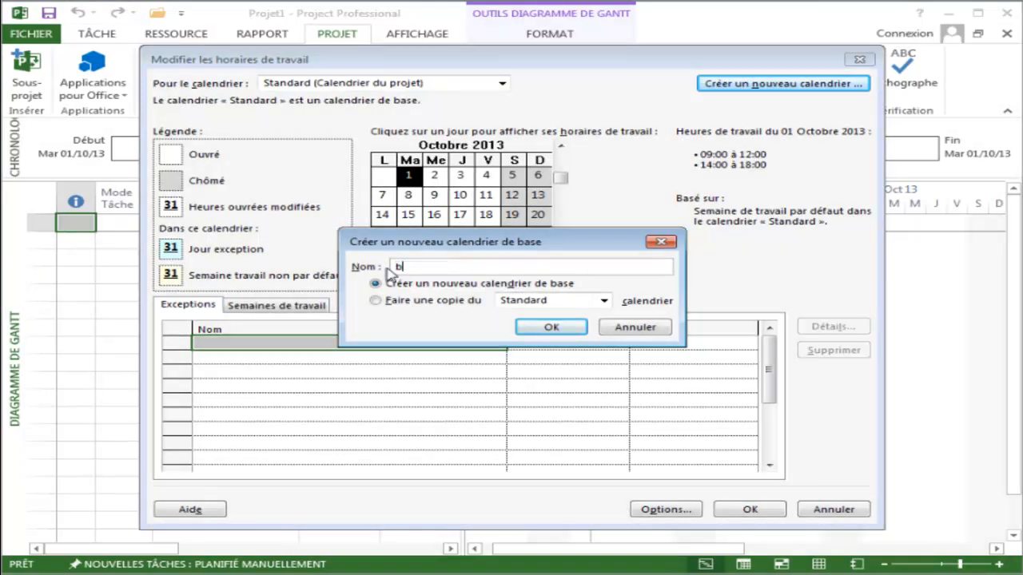
text(uildingCal)
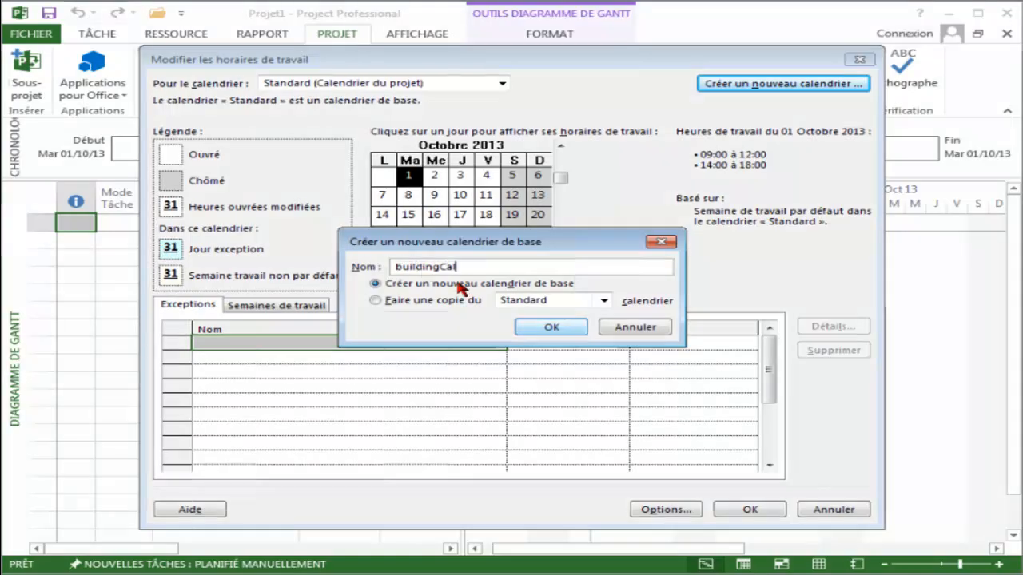
click(551, 328)
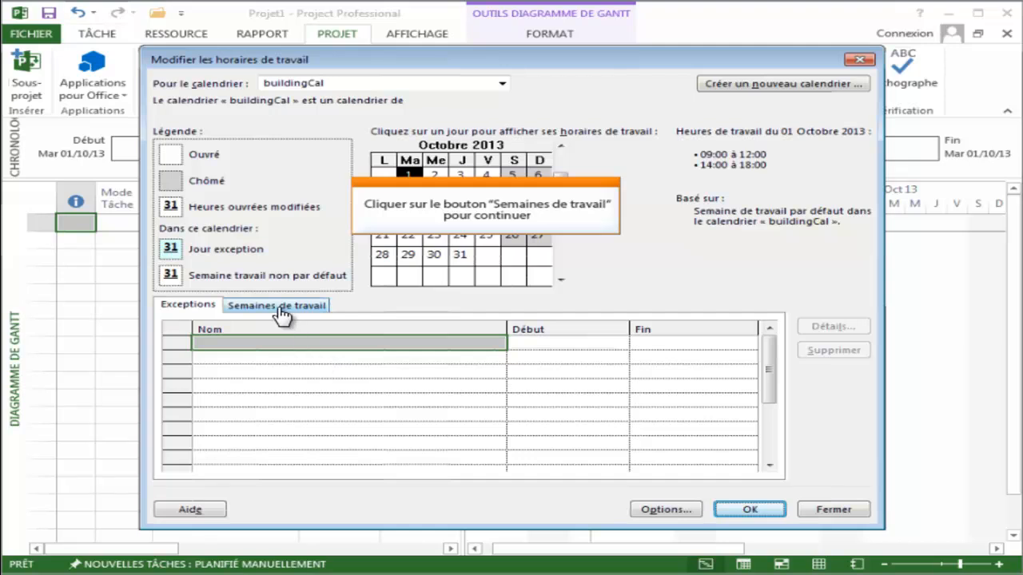
Enable specific working times for Lundi through Vendredi in the [Par défaut] work week of buildingCal.
click(274, 309)
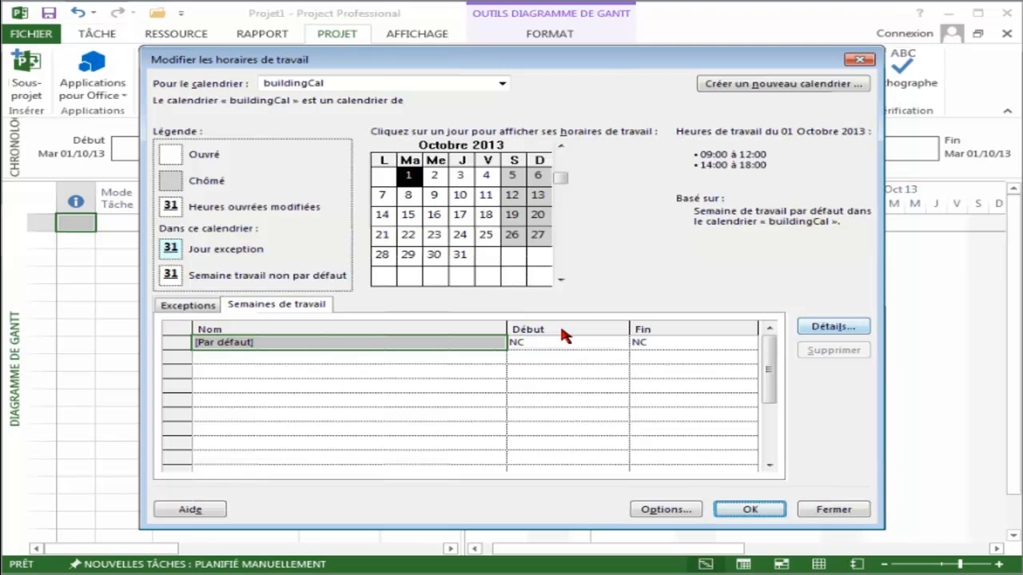
click(828, 326)
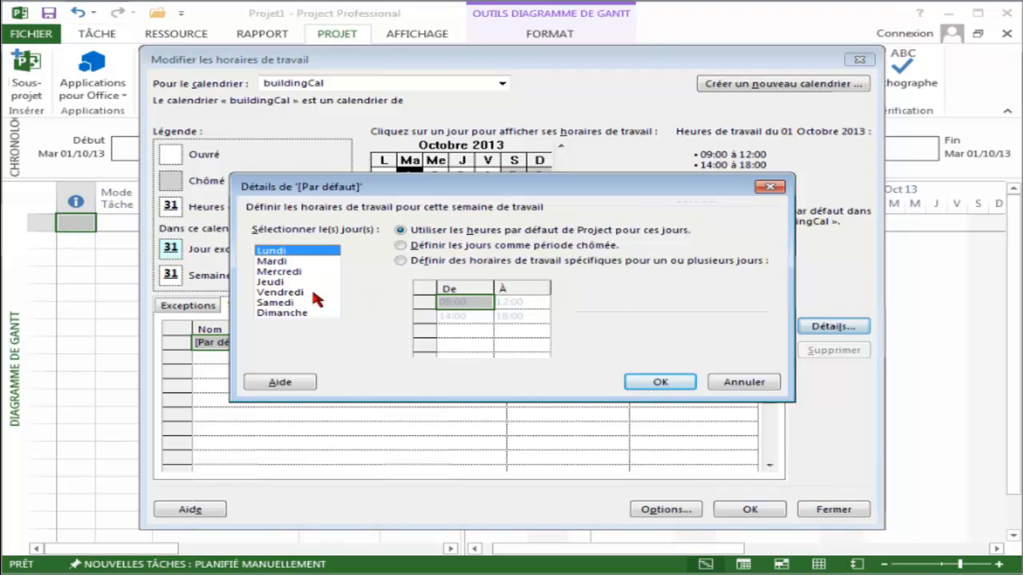
shift+click(277, 293)
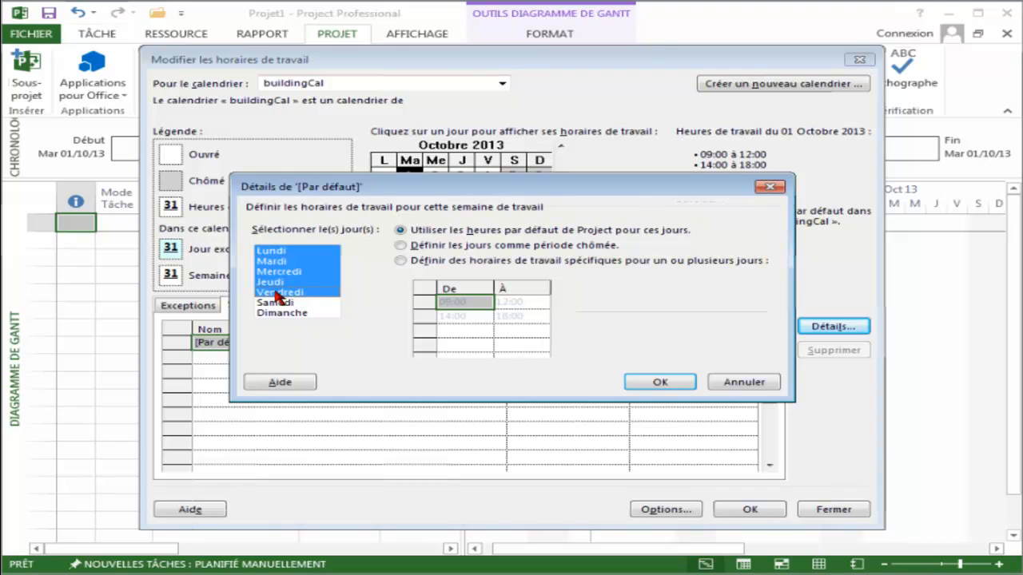
click(400, 261)
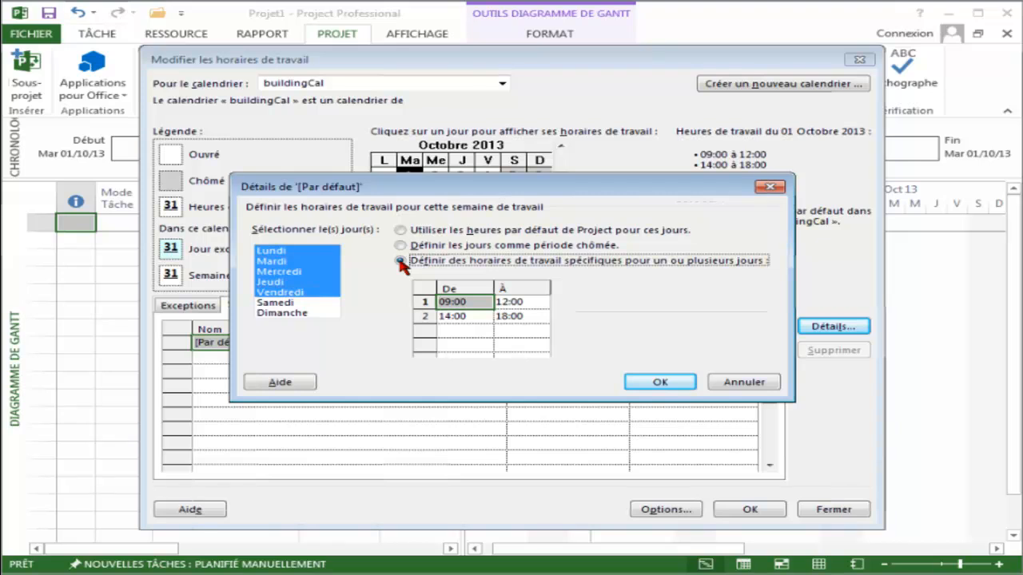
Set the end of the first working period to 17:00 and remove the second period for the selected days.
click(511, 302)
key(BackSpace)
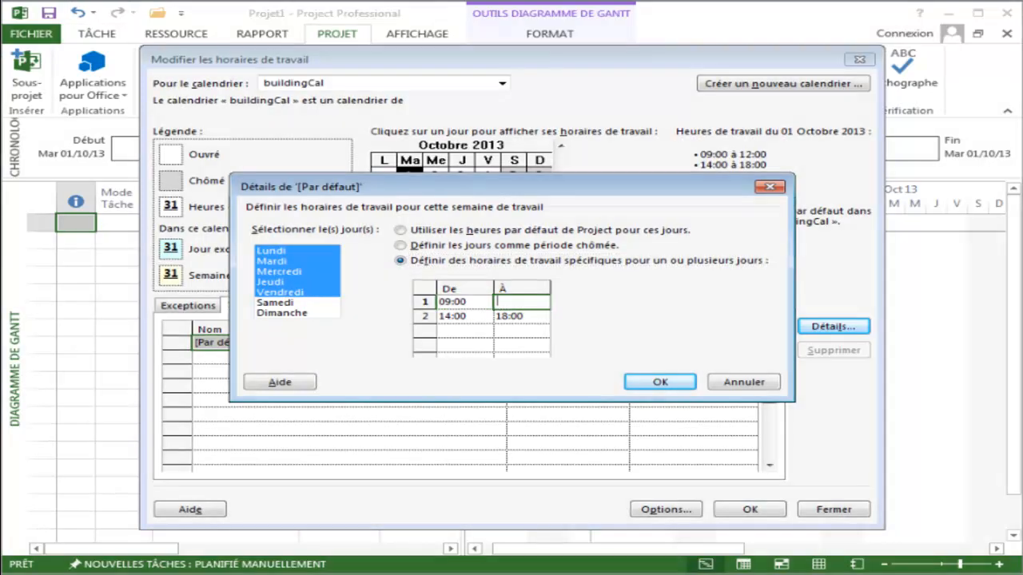
text(17)
key(Return)
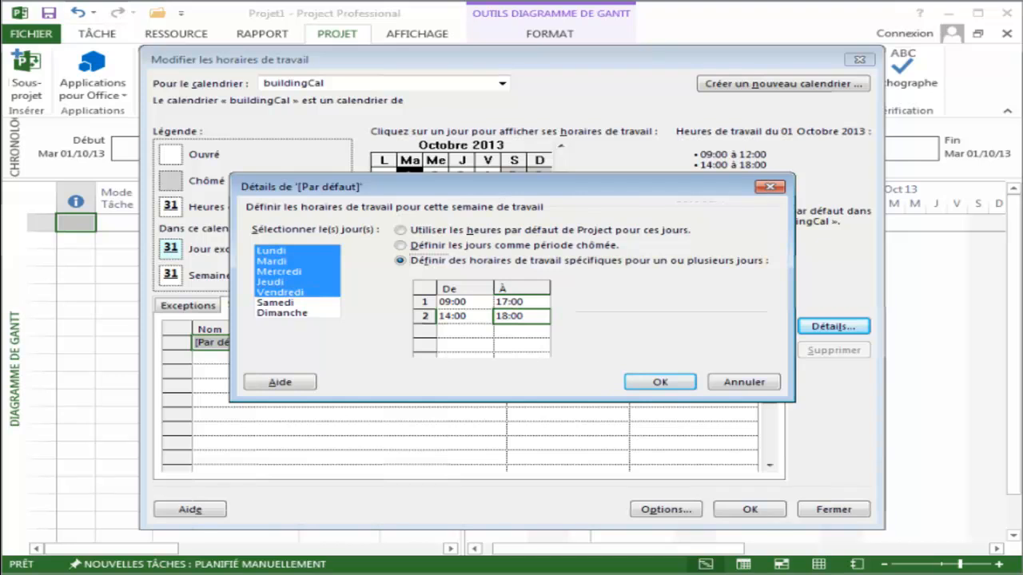
key(Delete)
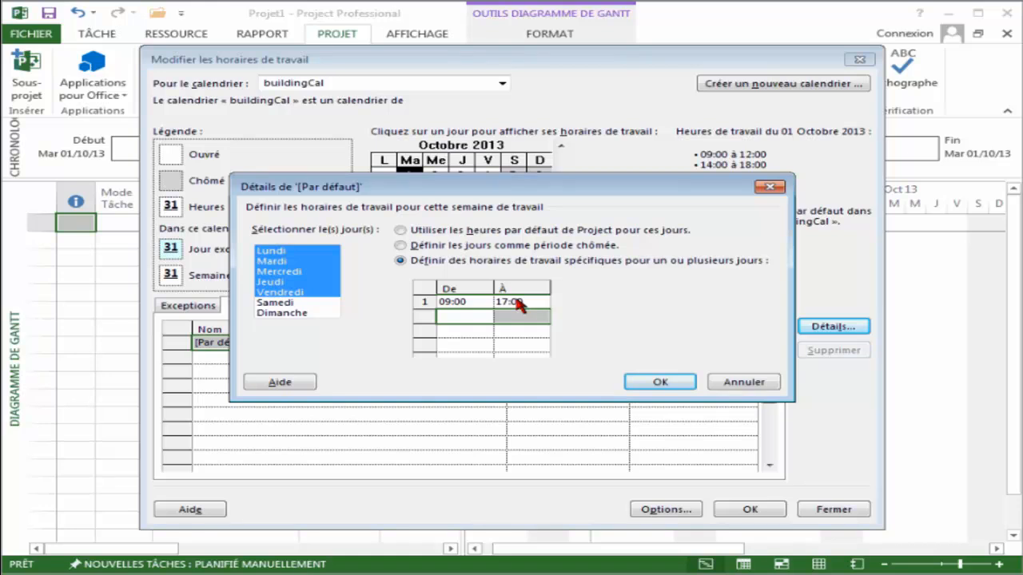
click(671, 383)
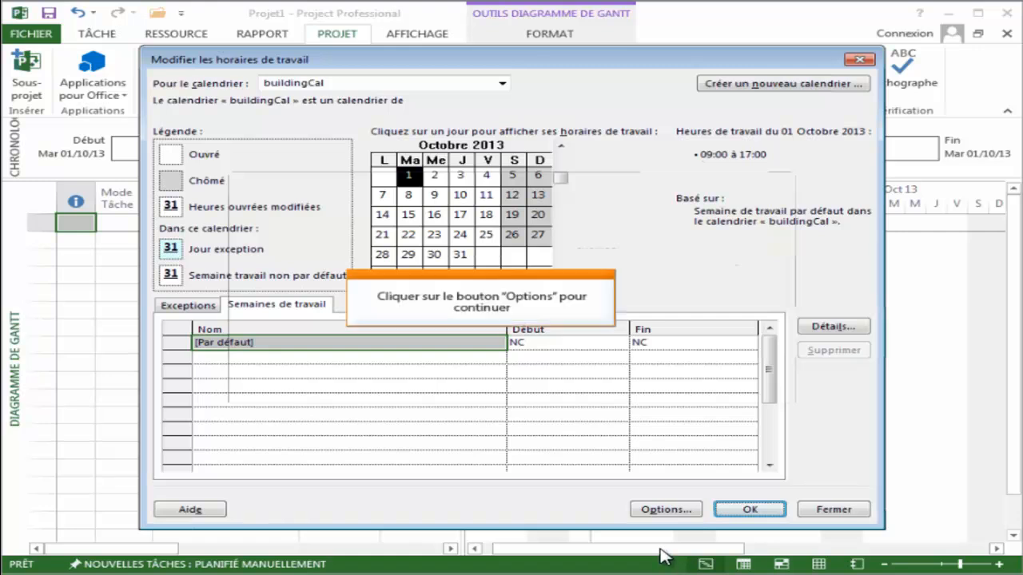
Set the project's default end time to 17:00 and hours per day to 8, increase the hours per week, and apply the calendar changes.
click(666, 510)
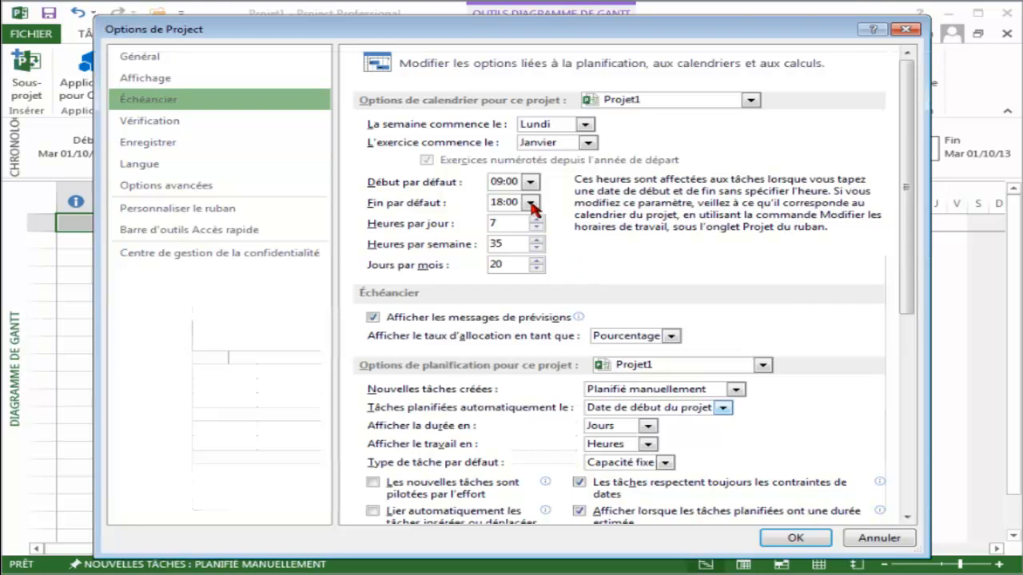
click(530, 203)
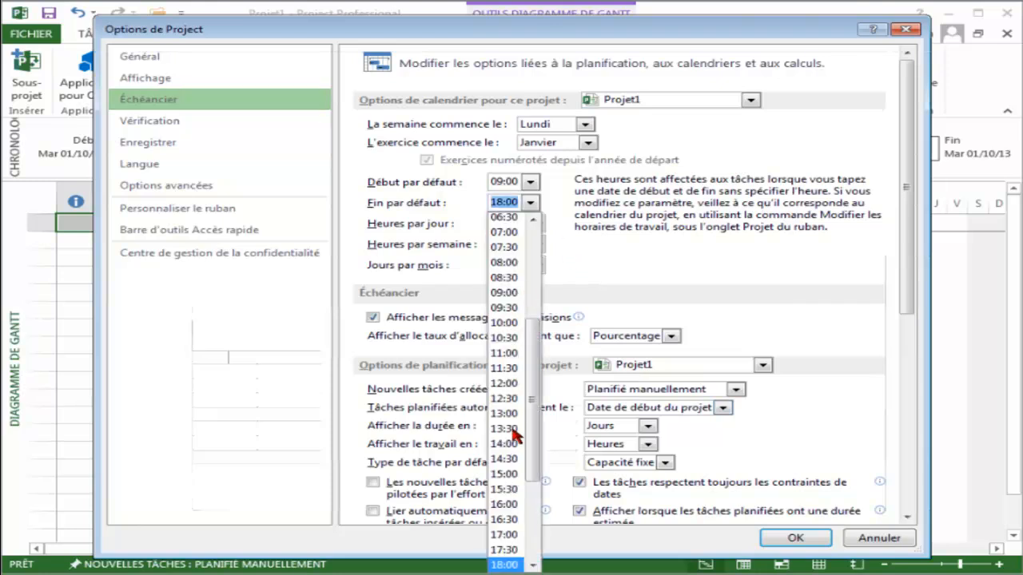
click(506, 535)
click(538, 224)
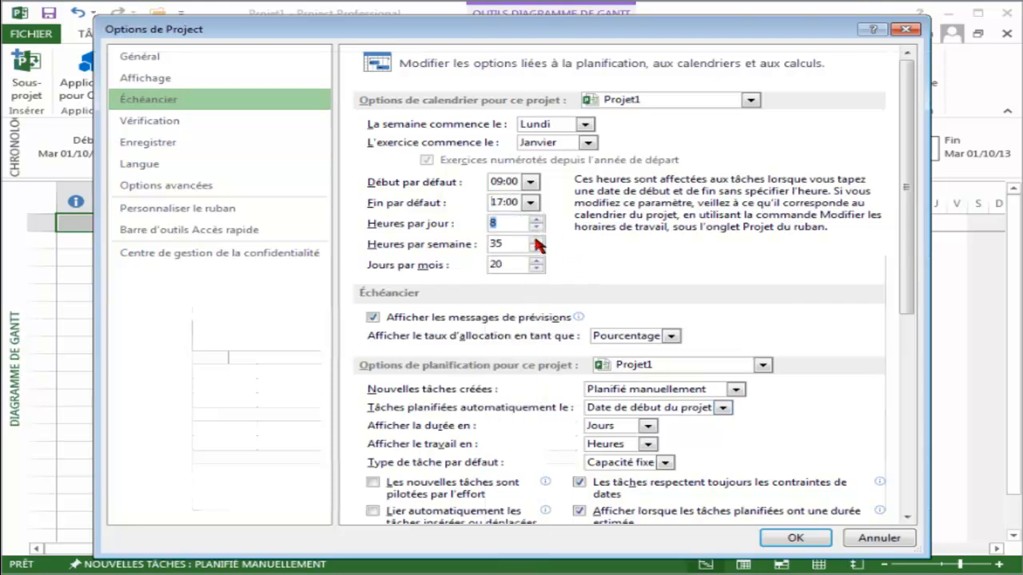
click(536, 239)
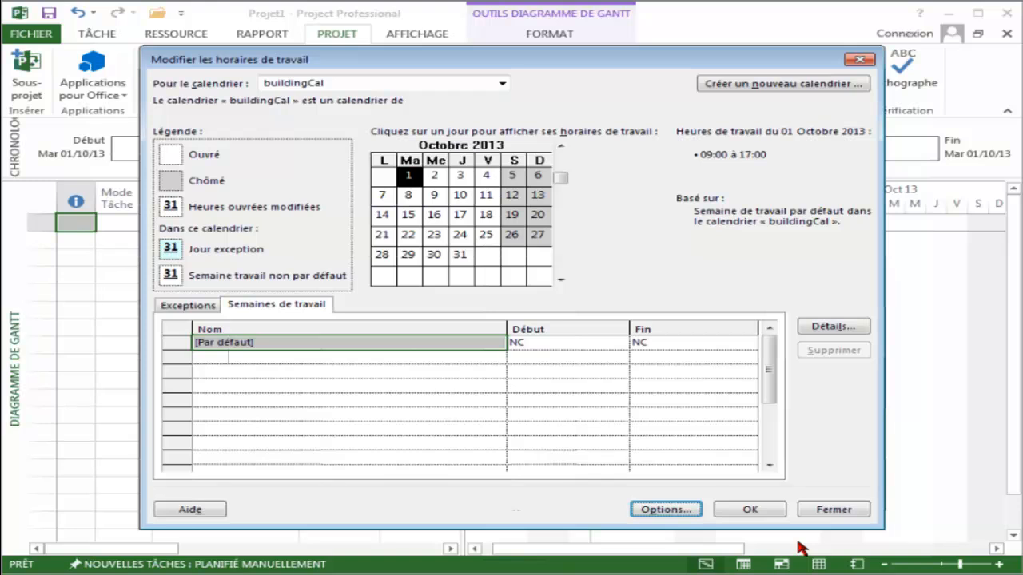
click(755, 512)
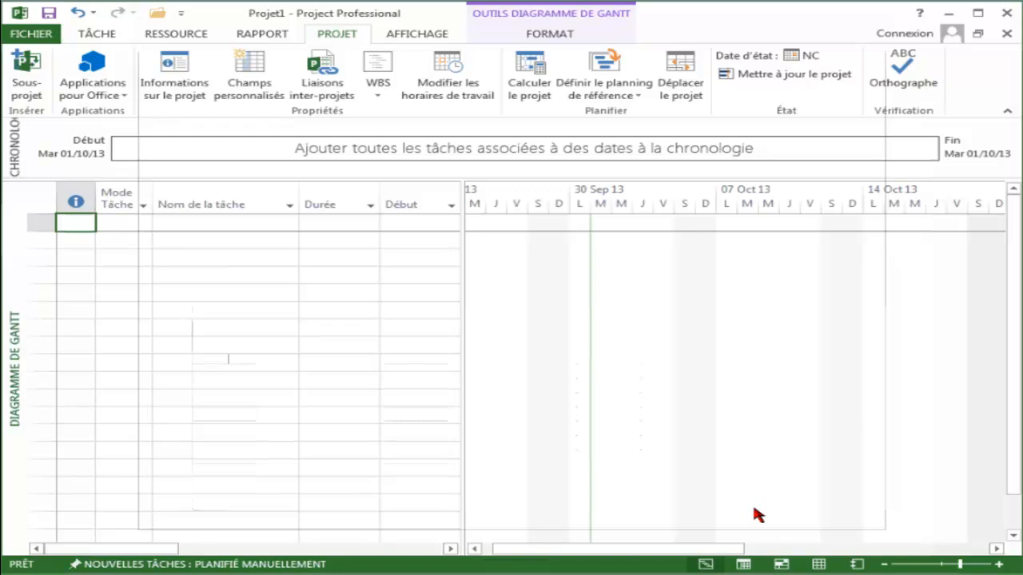
Assign buildingCal as the project calendar in the project information.
click(178, 94)
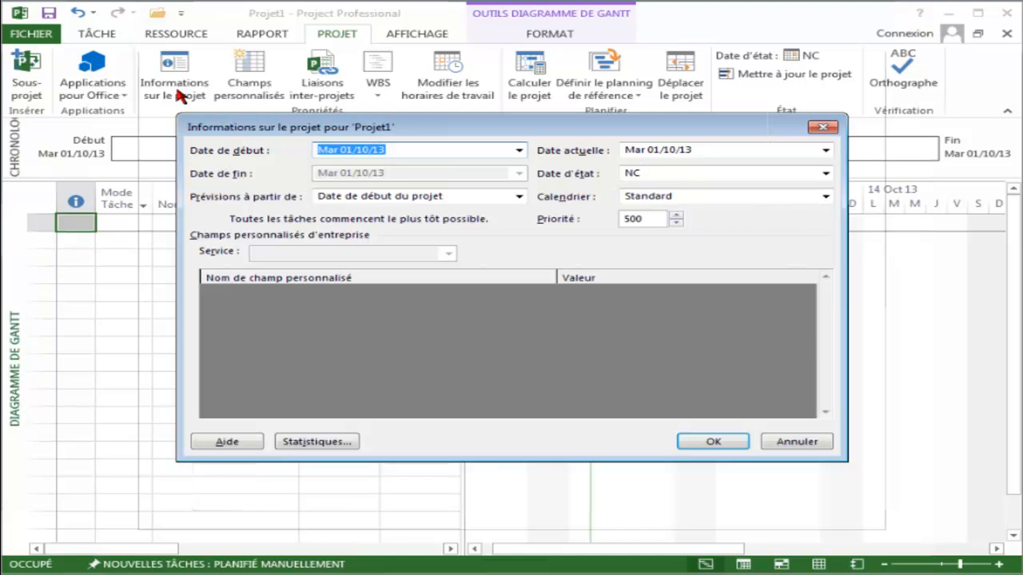
click(827, 197)
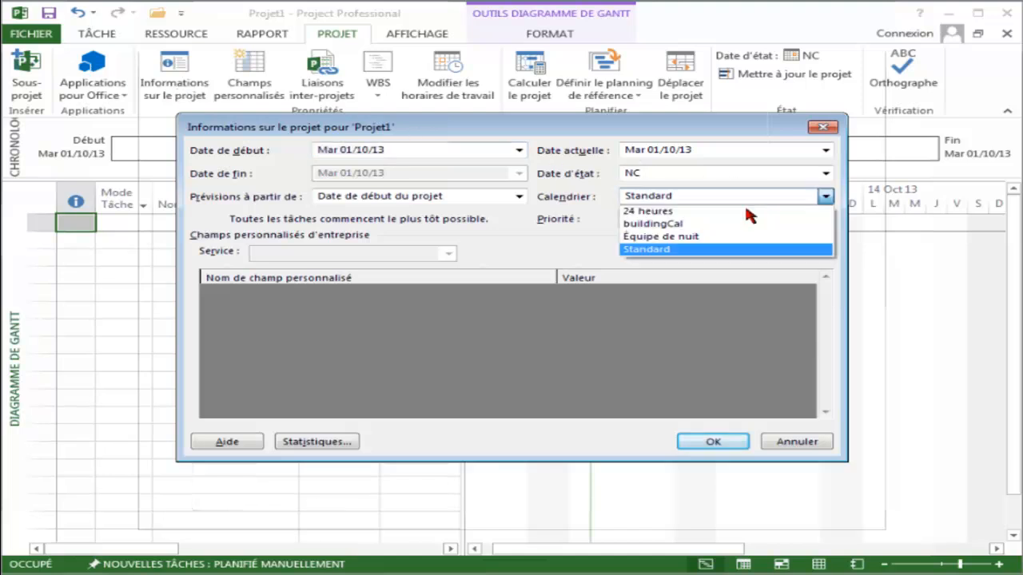
click(651, 225)
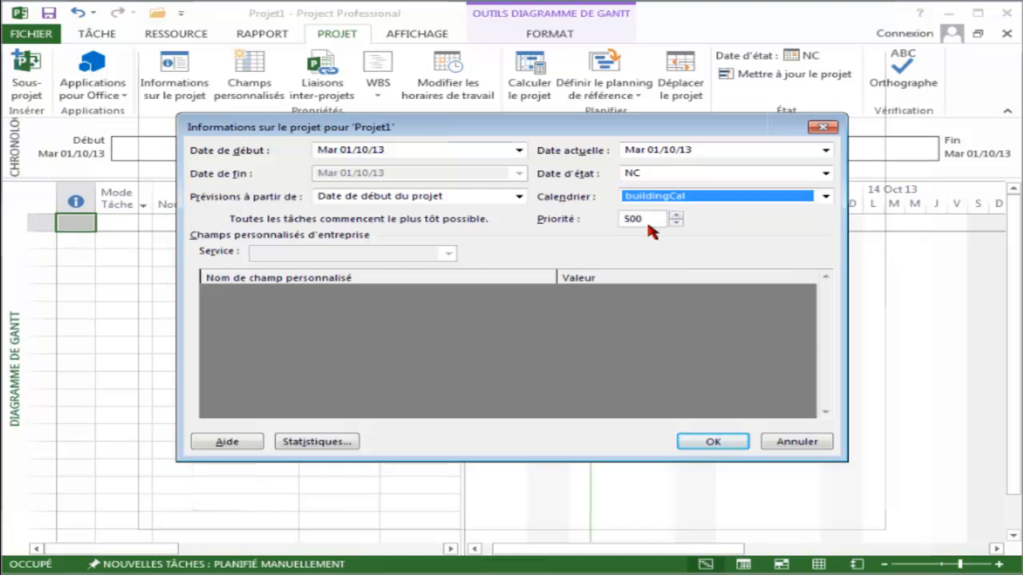
click(714, 443)
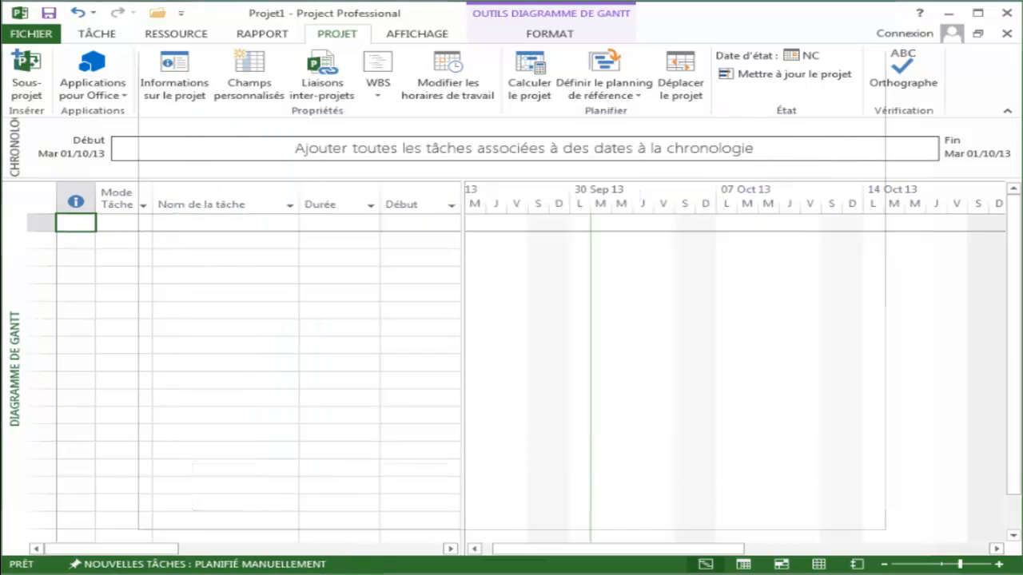